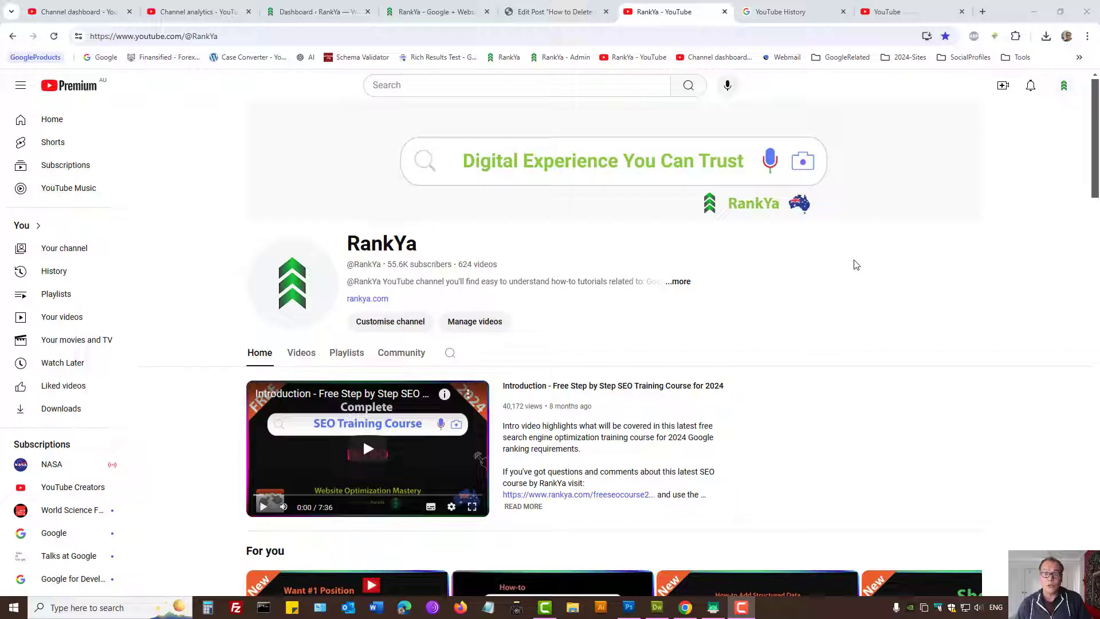
Open YouTube Watch history in a new background tab from the sidebar's History link
middle_click(69, 272)
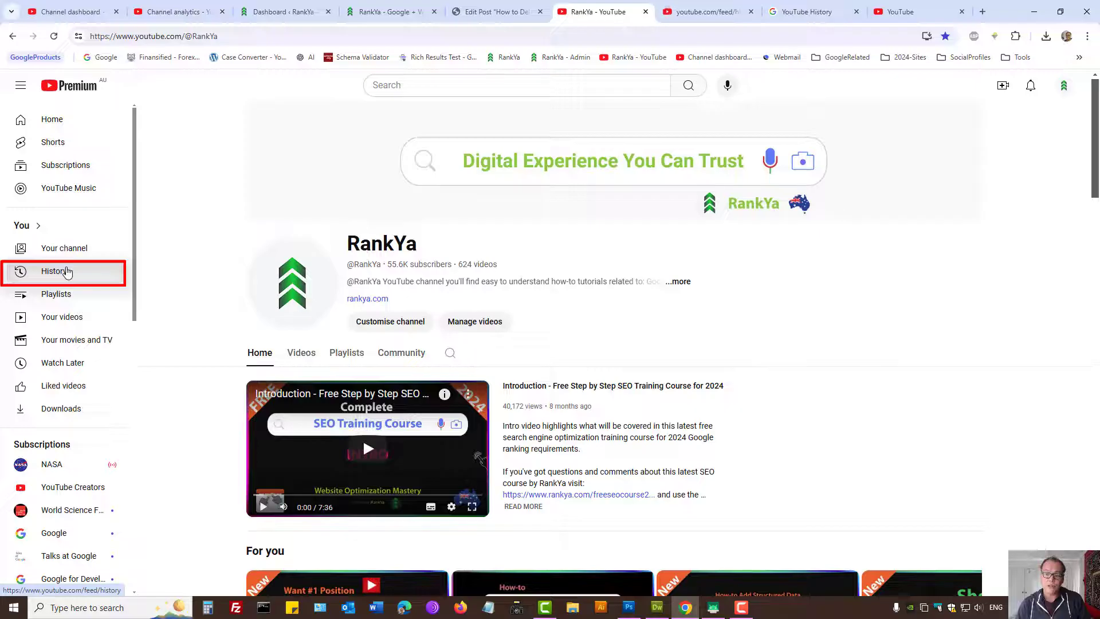
Go to the Watch history tab and continue to 'Manage all history' in Google My Activity
left_click(706, 12)
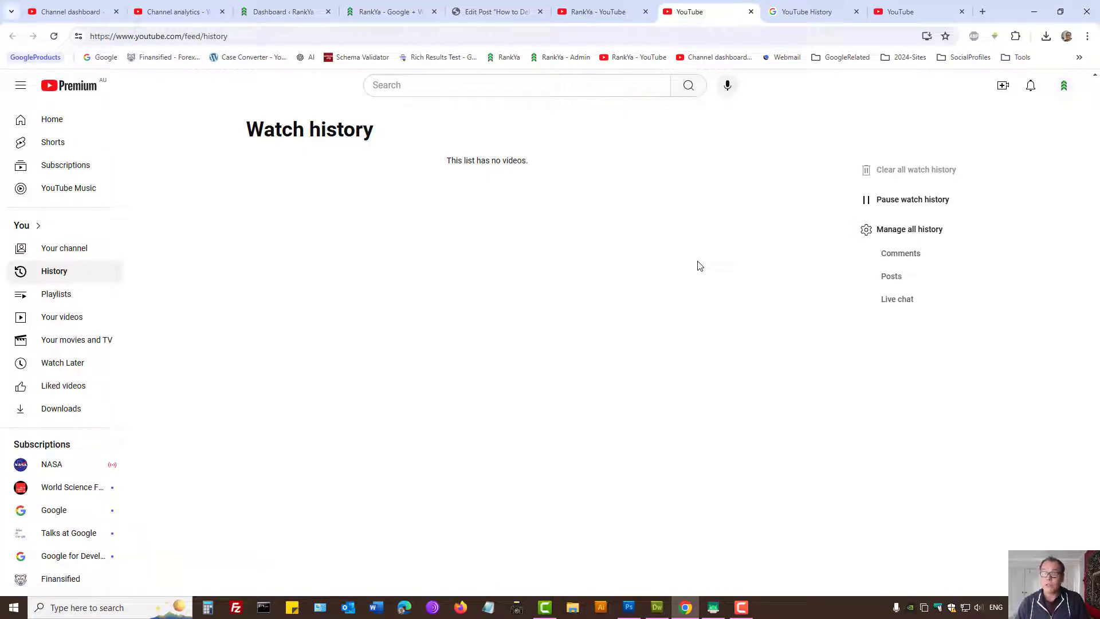
left_click(902, 231)
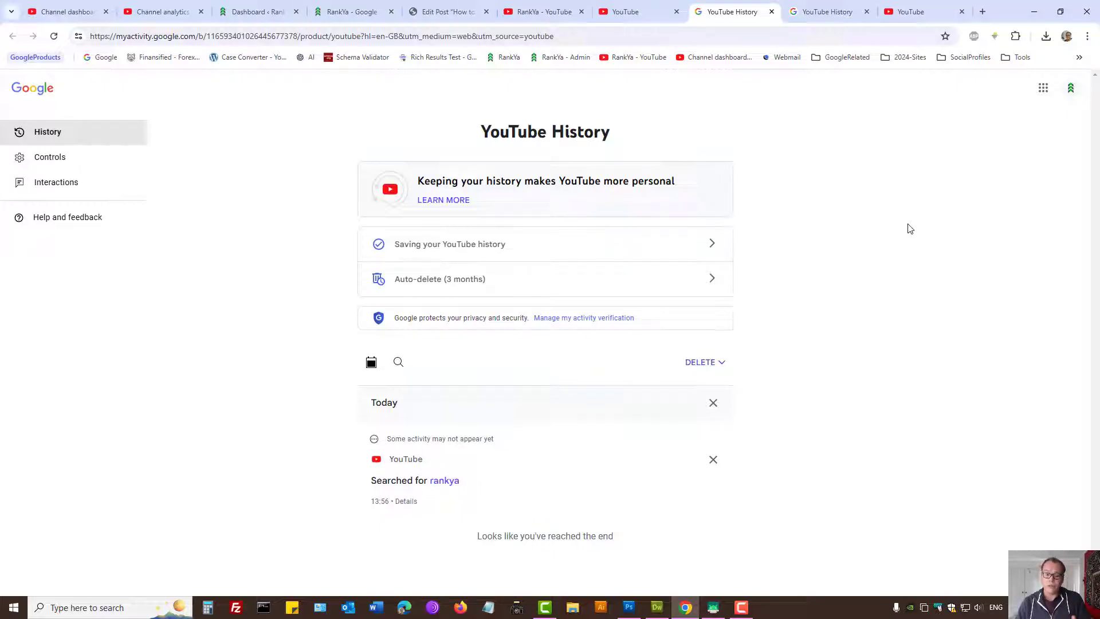
Open the 'Delete all time' option, then cancel the confirmation so the rankya search remains
left_click(723, 363)
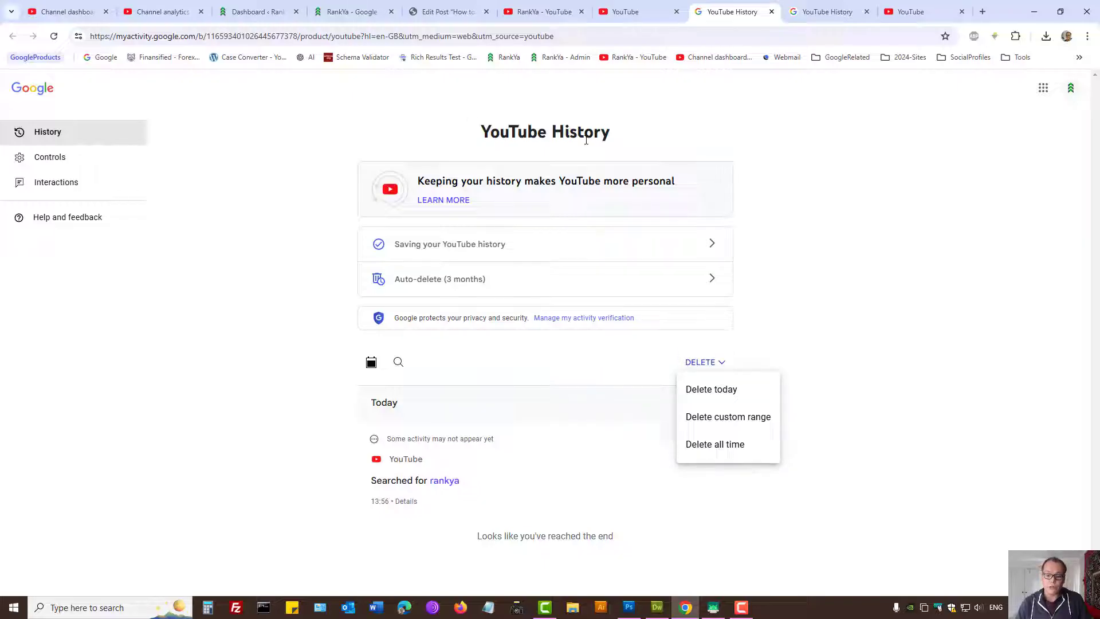
left_click(709, 446)
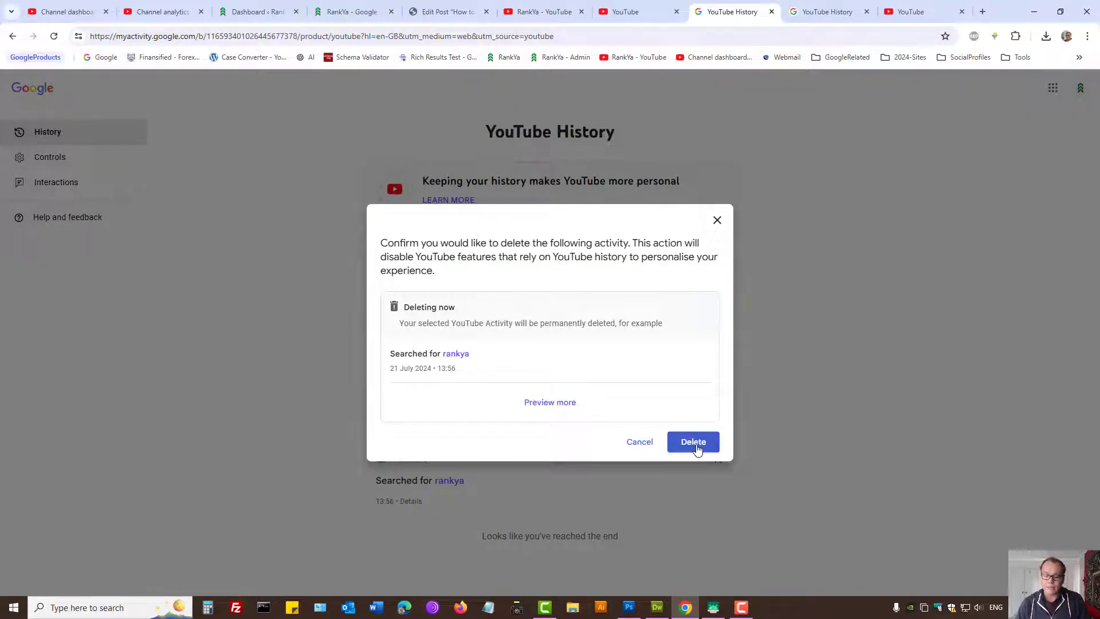
left_click(715, 223)
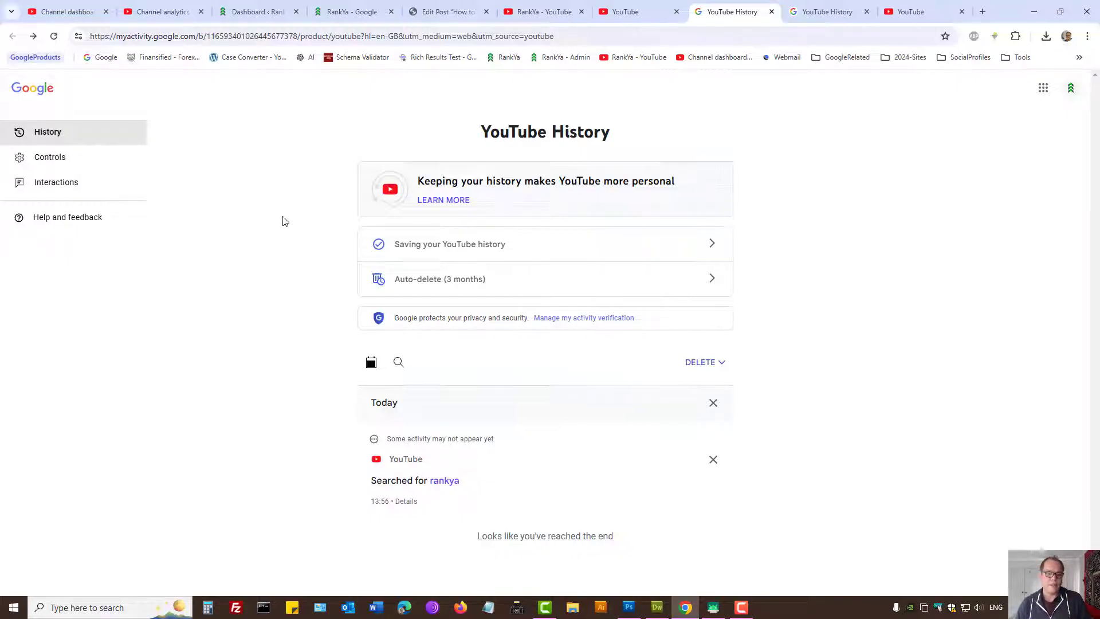
left_click_drag(473, 135, 633, 130)
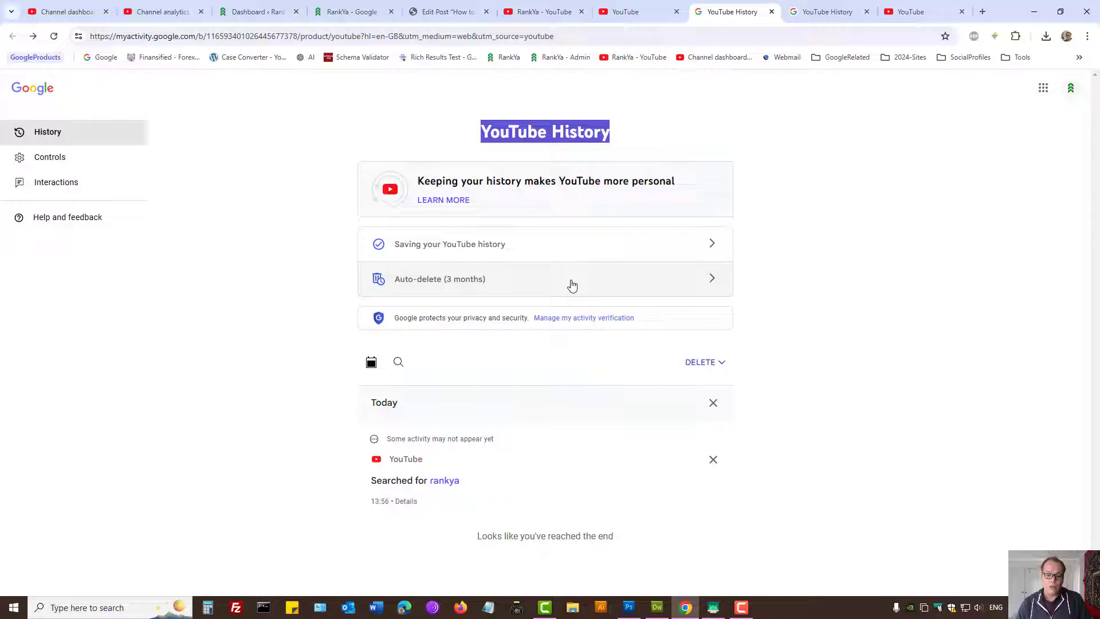
left_click(473, 245)
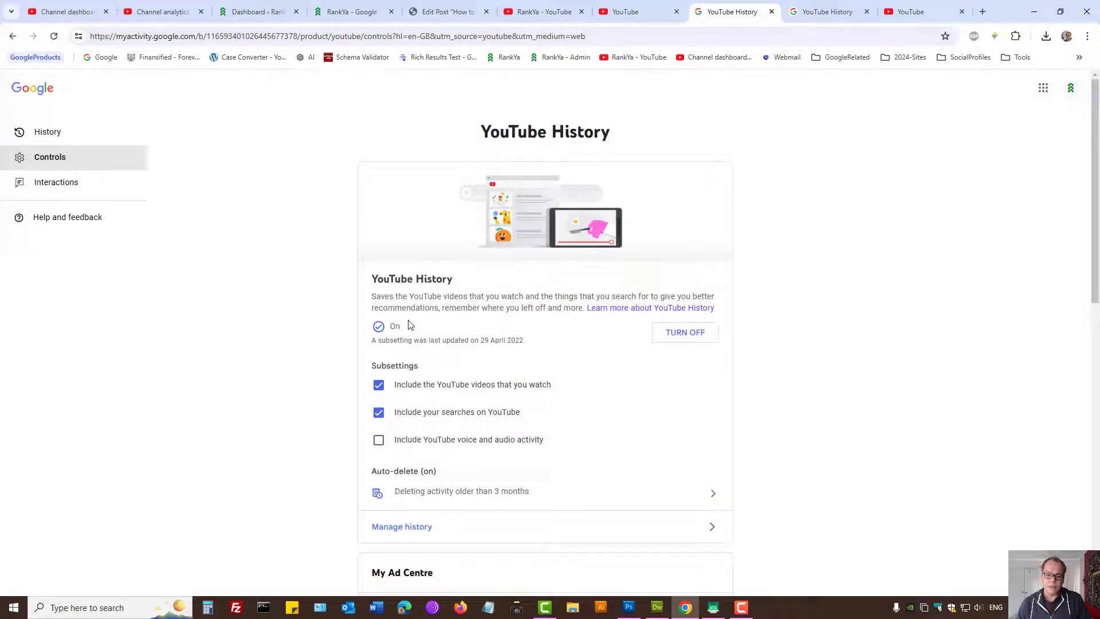
left_click(676, 339)
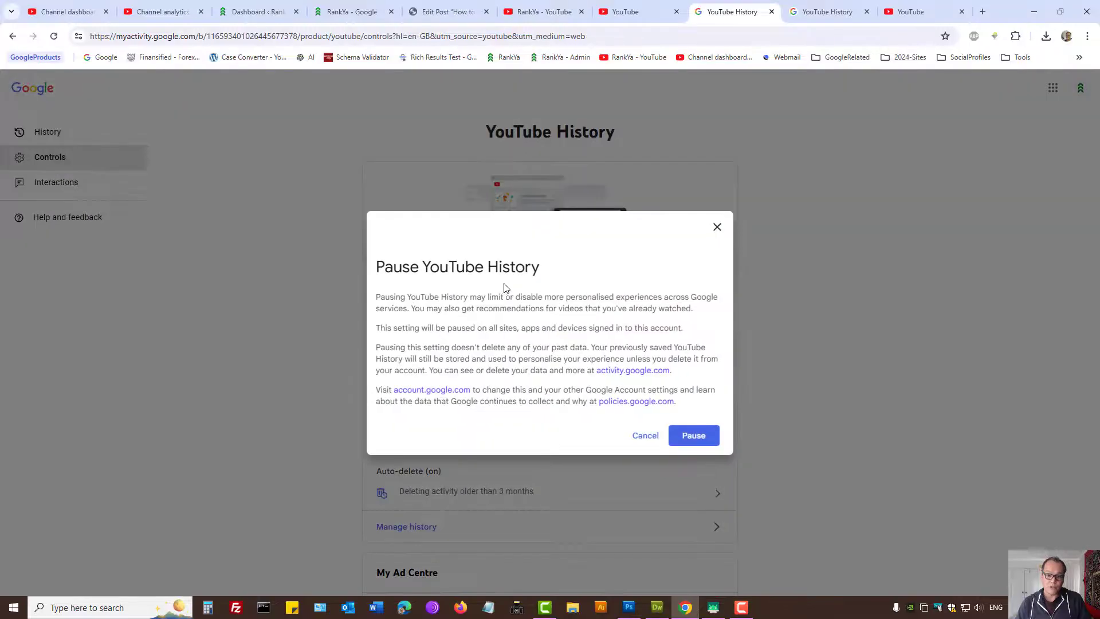
left_click(720, 230)
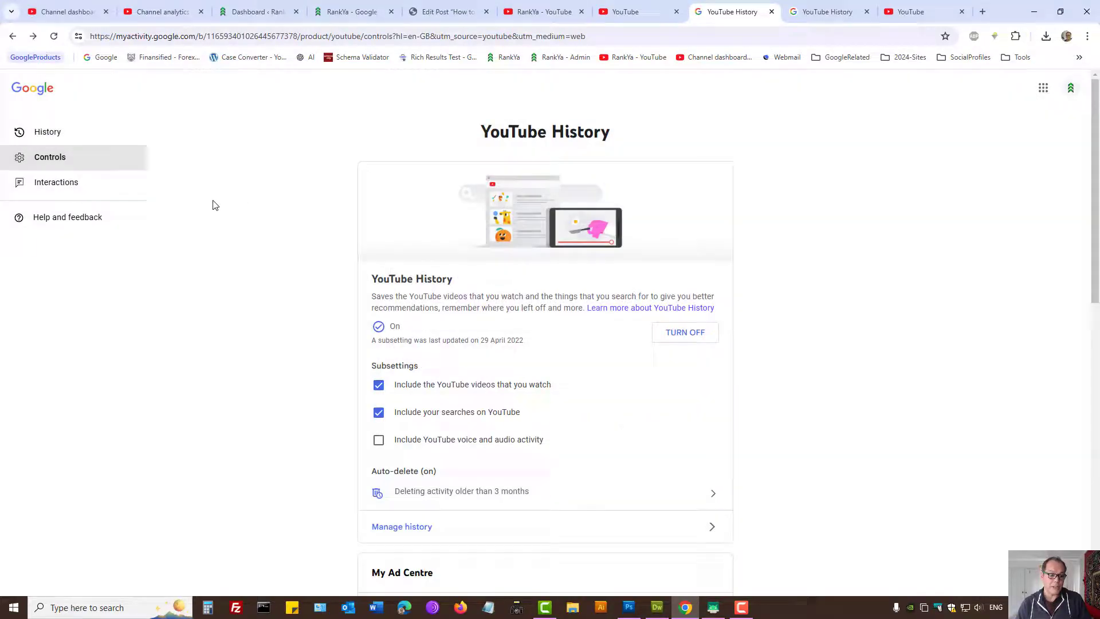
left_click(48, 133)
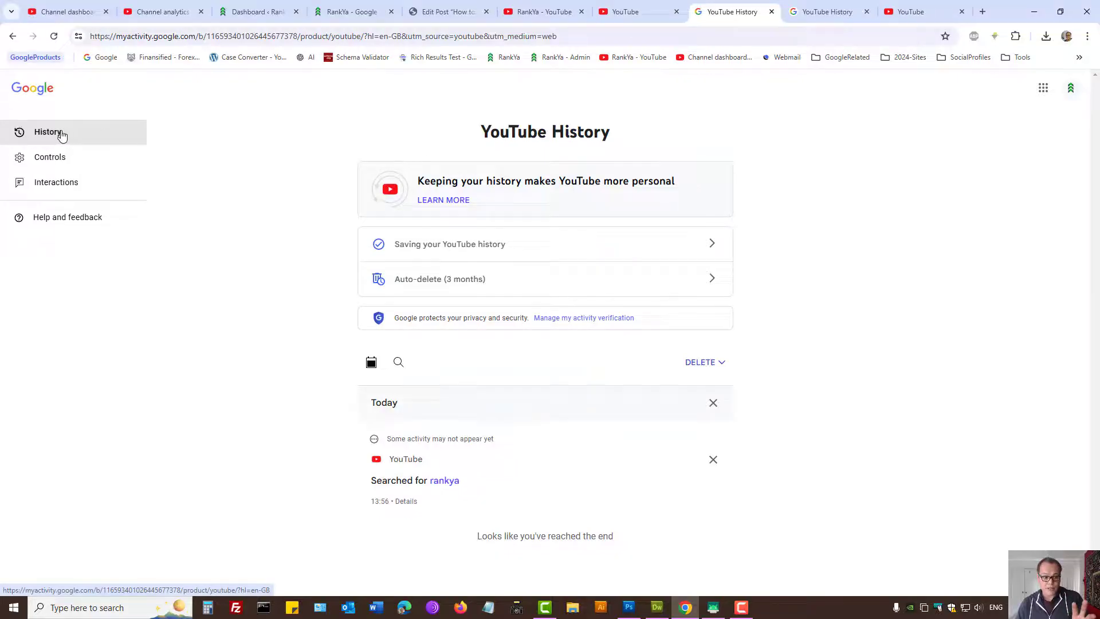
From the RankYa tab, reopen Manage all history and dismiss the DELETE options unused
left_click(542, 11)
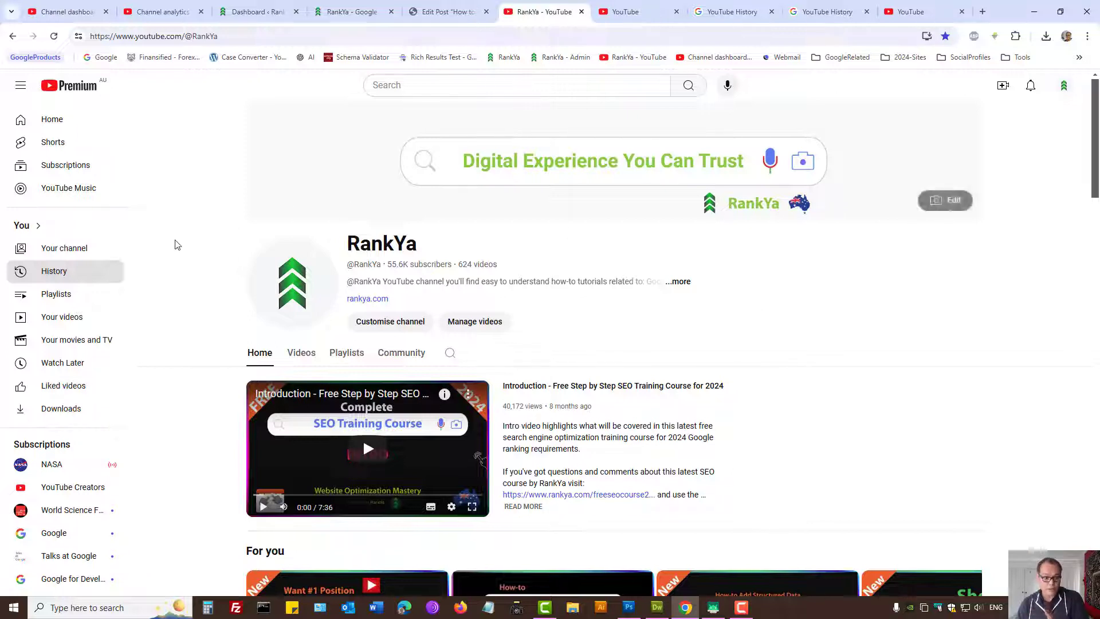
left_click(52, 272)
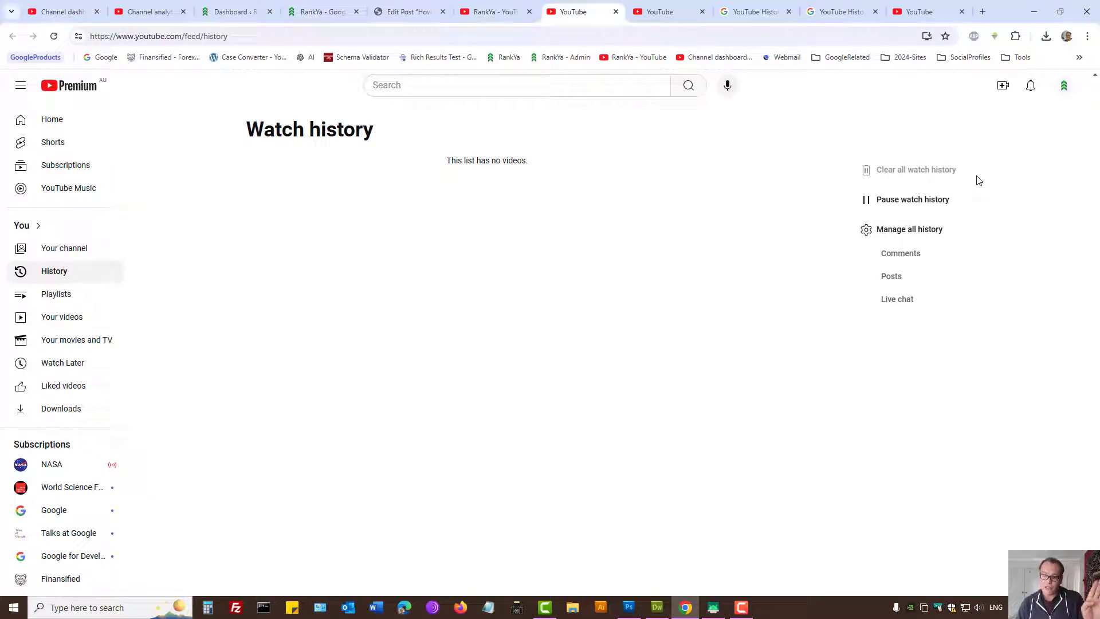
left_click(890, 235)
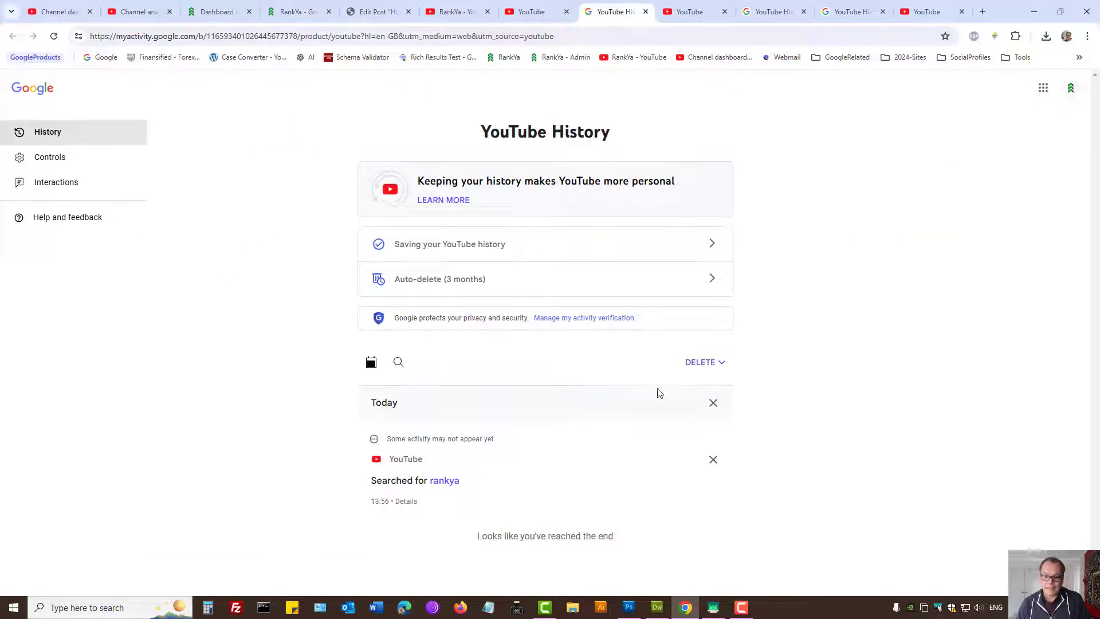
left_click(709, 362)
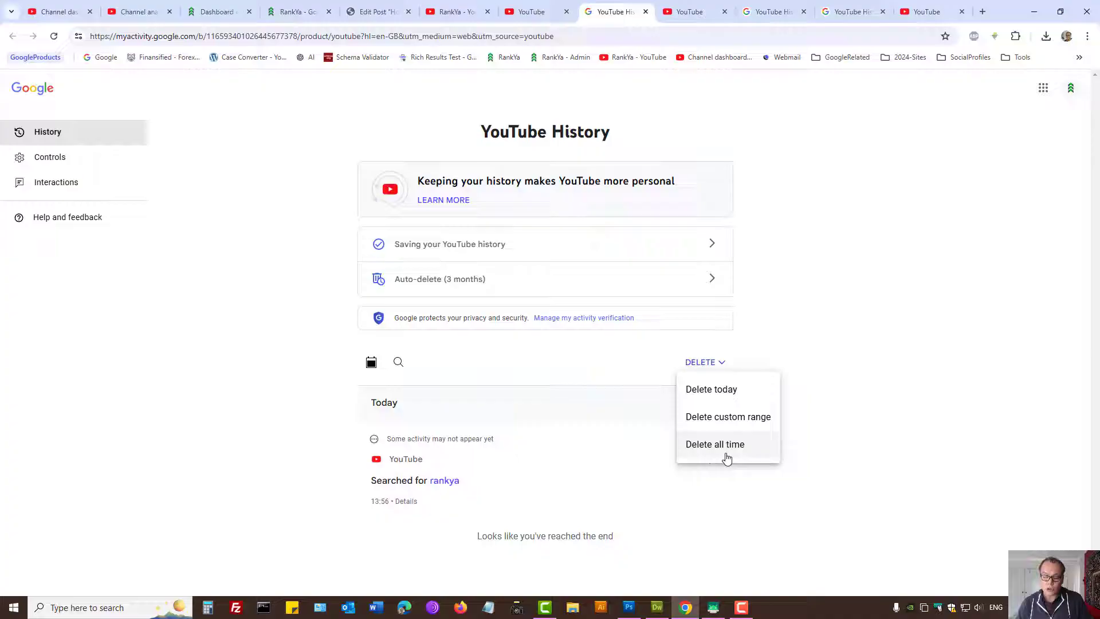
left_click(889, 319)
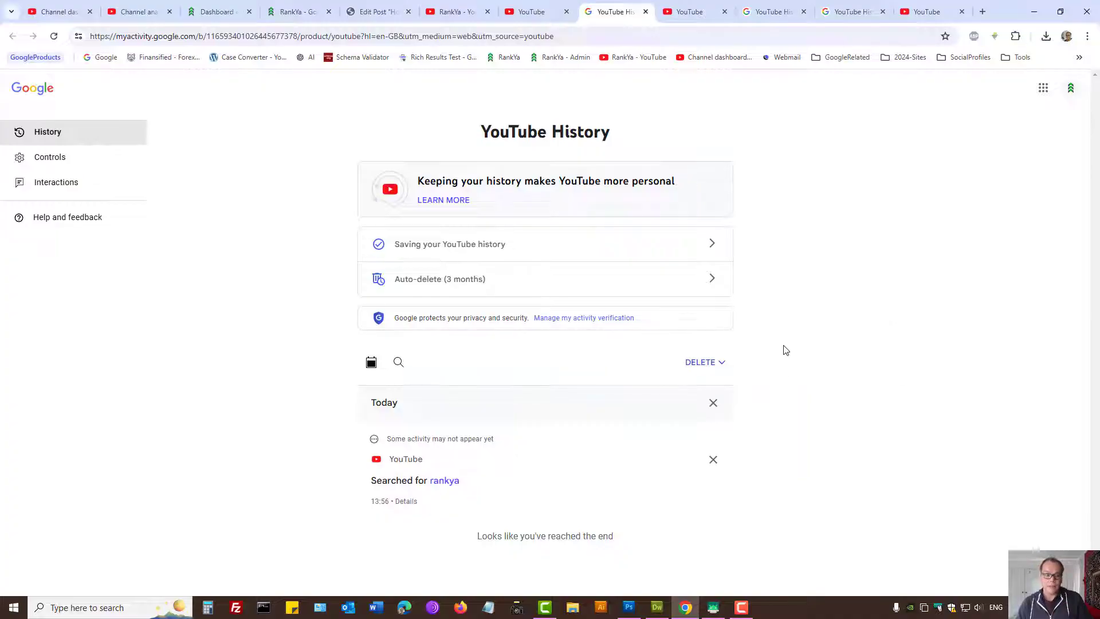
Open the Interactions page and close every tab right of the YouTube History tab
left_click(56, 188)
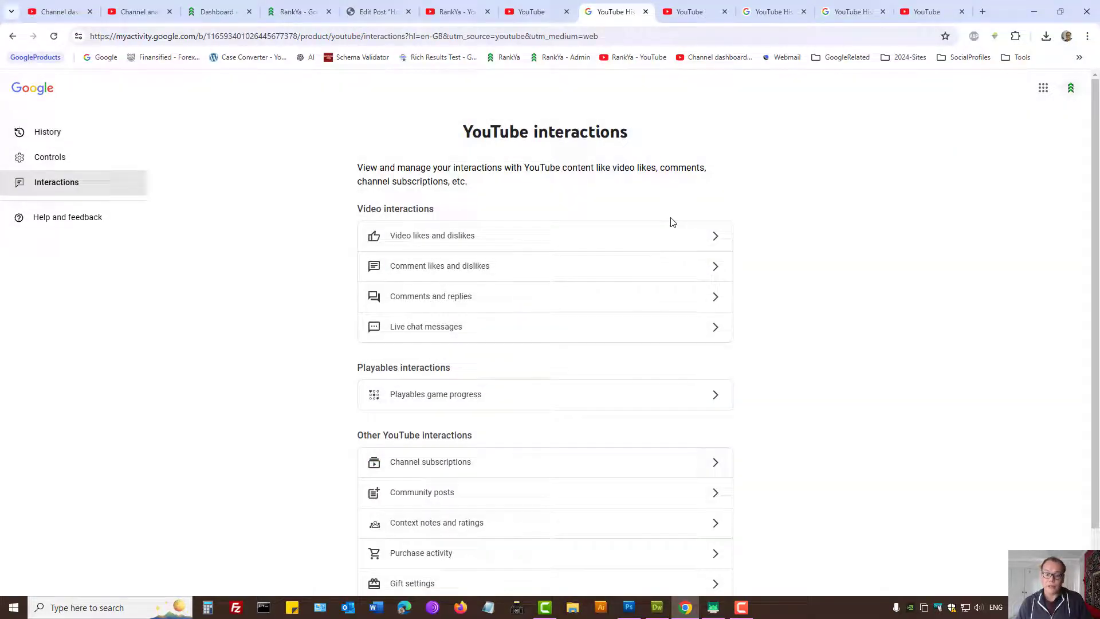
right_click(612, 12)
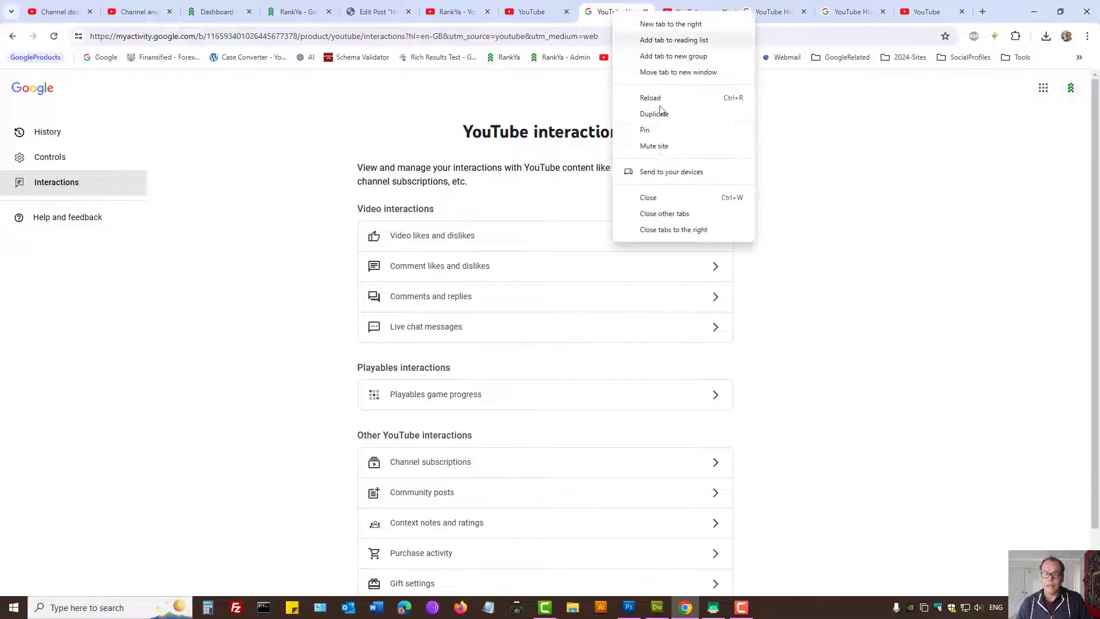
left_click(663, 228)
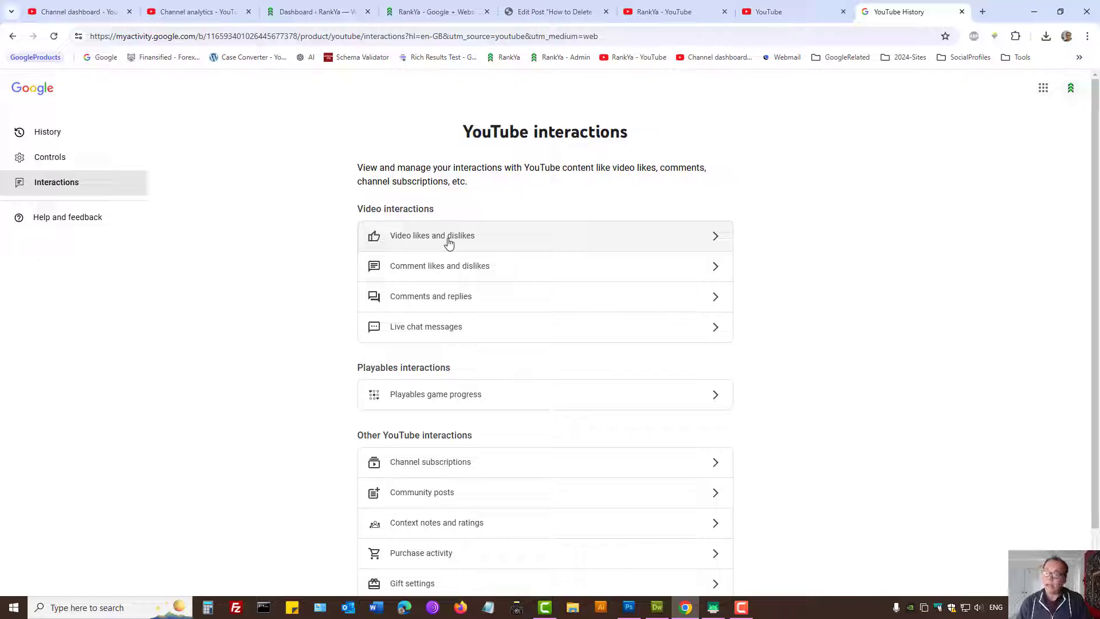
left_click(448, 241)
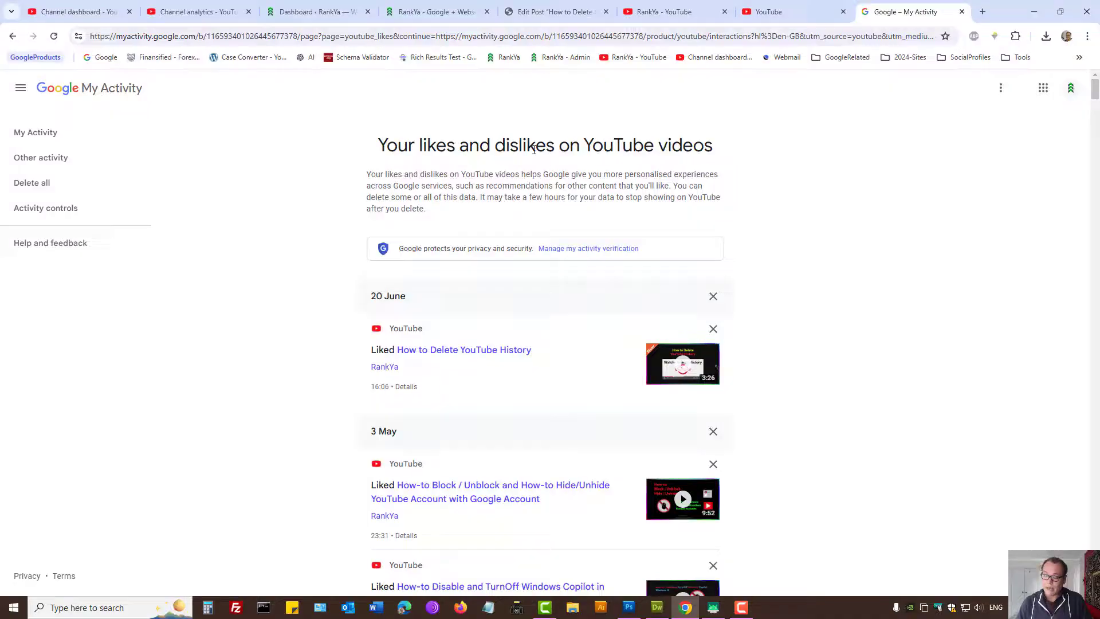
left_click(12, 37)
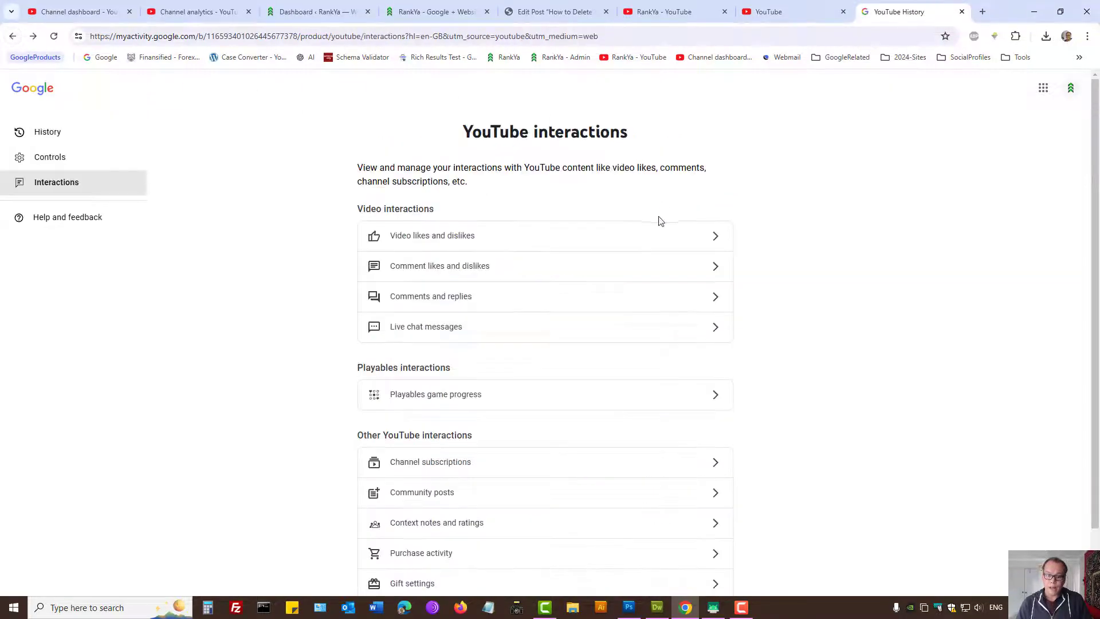
left_click(490, 267)
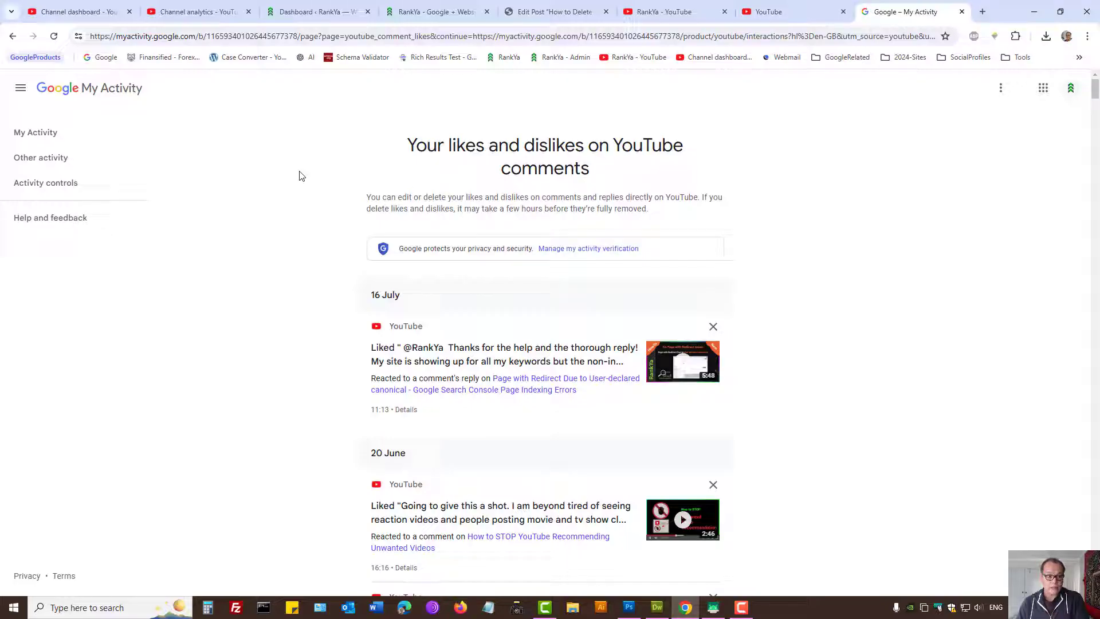
left_click(13, 37)
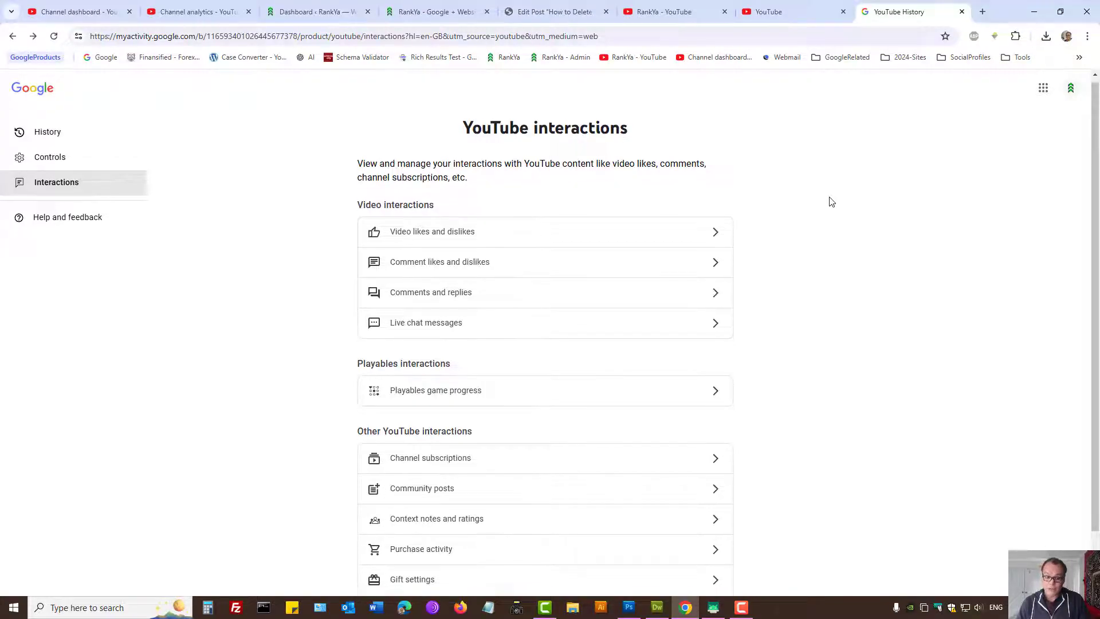
scroll(830, 202, "down", 2)
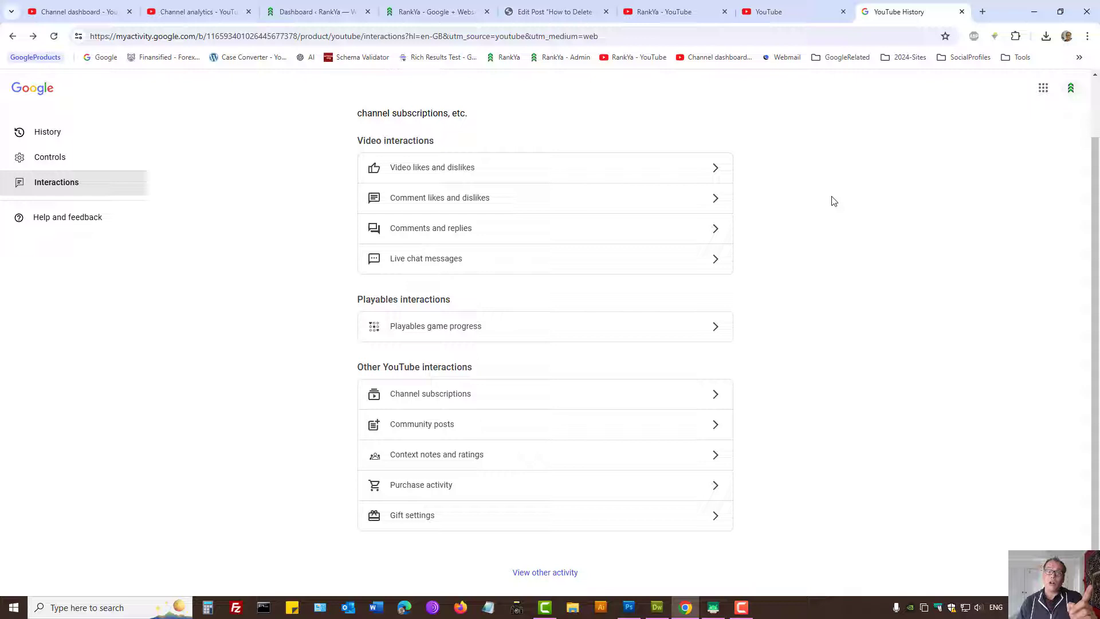
left_click(435, 394)
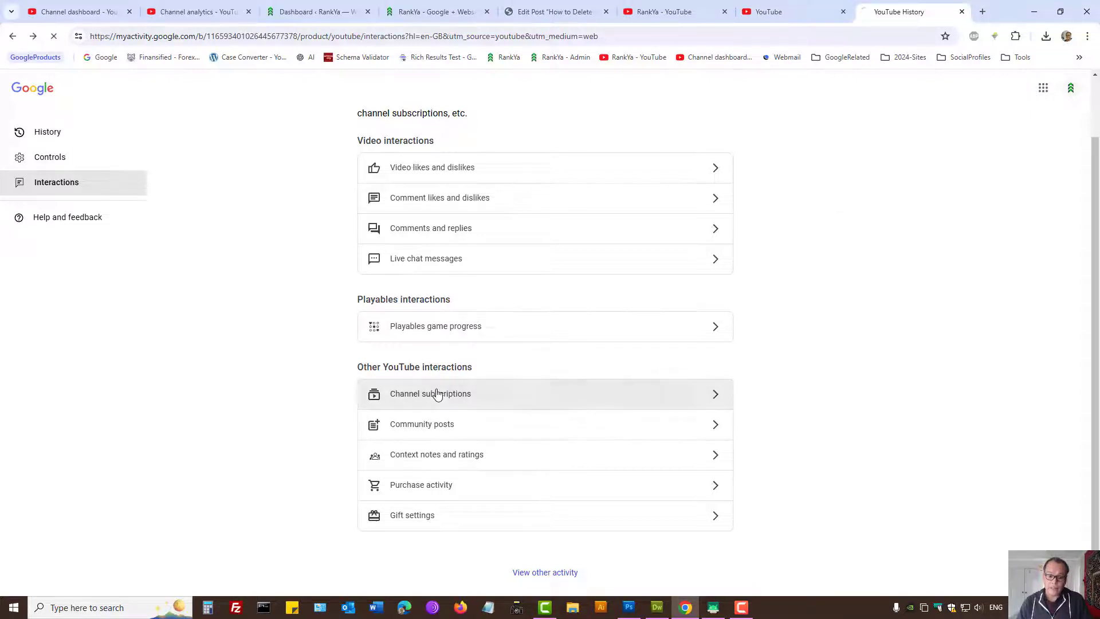
left_click_drag(402, 151, 690, 147)
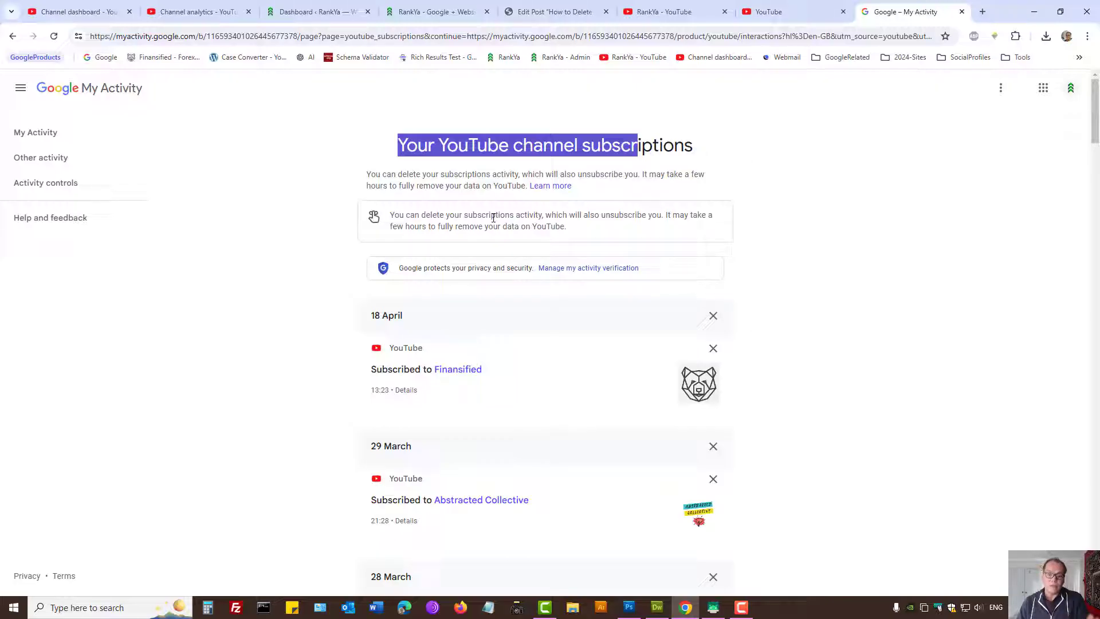
Highlight the YouTube interactions title and description, deselect, then return to the RankYa channel tab
left_click(13, 37)
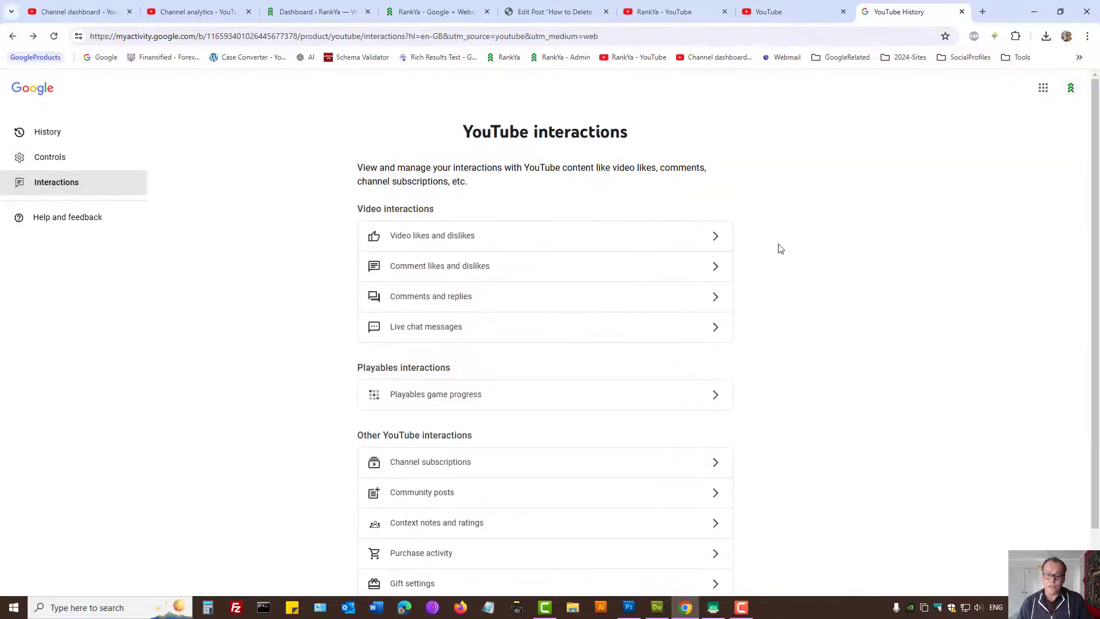
scroll(320, 198, "up", 2)
left_click_drag(432, 132, 646, 140)
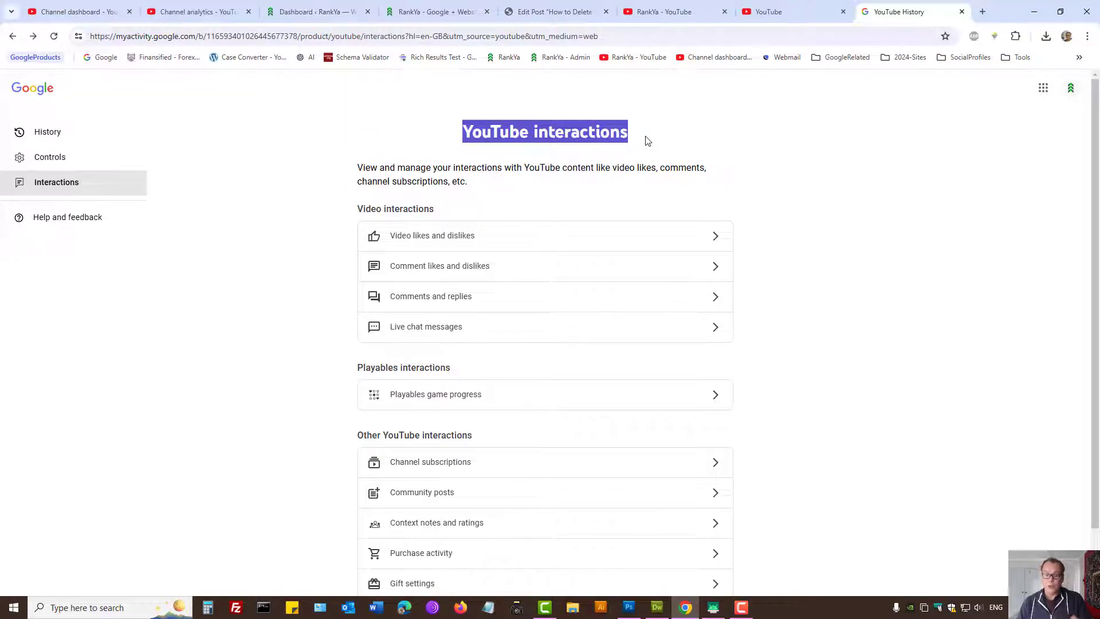
left_click_drag(647, 140, 769, 208)
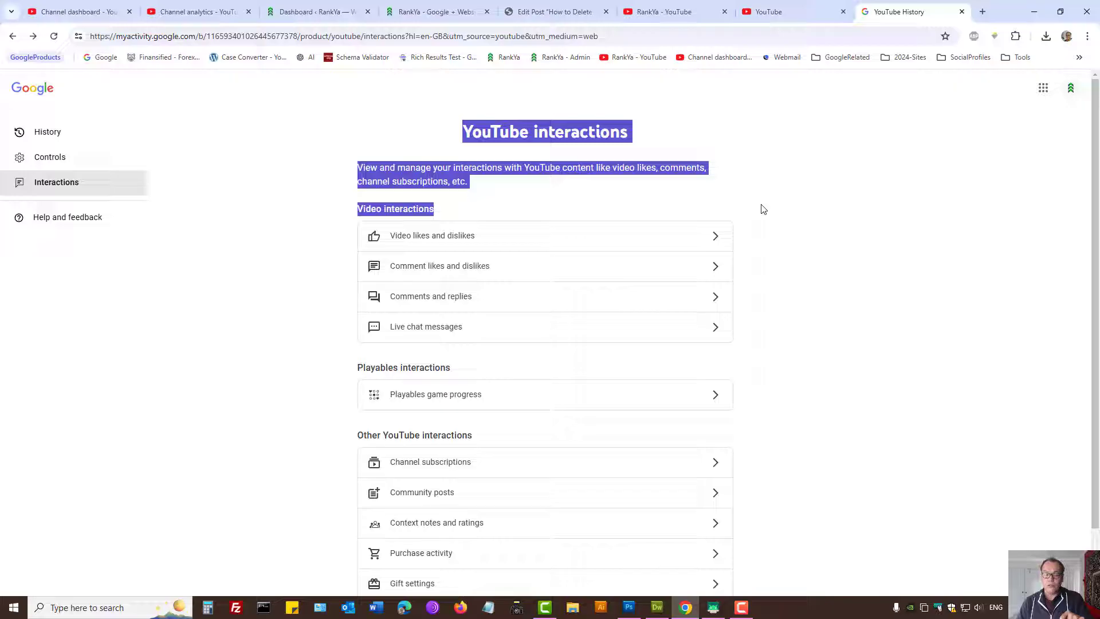
left_click(807, 204)
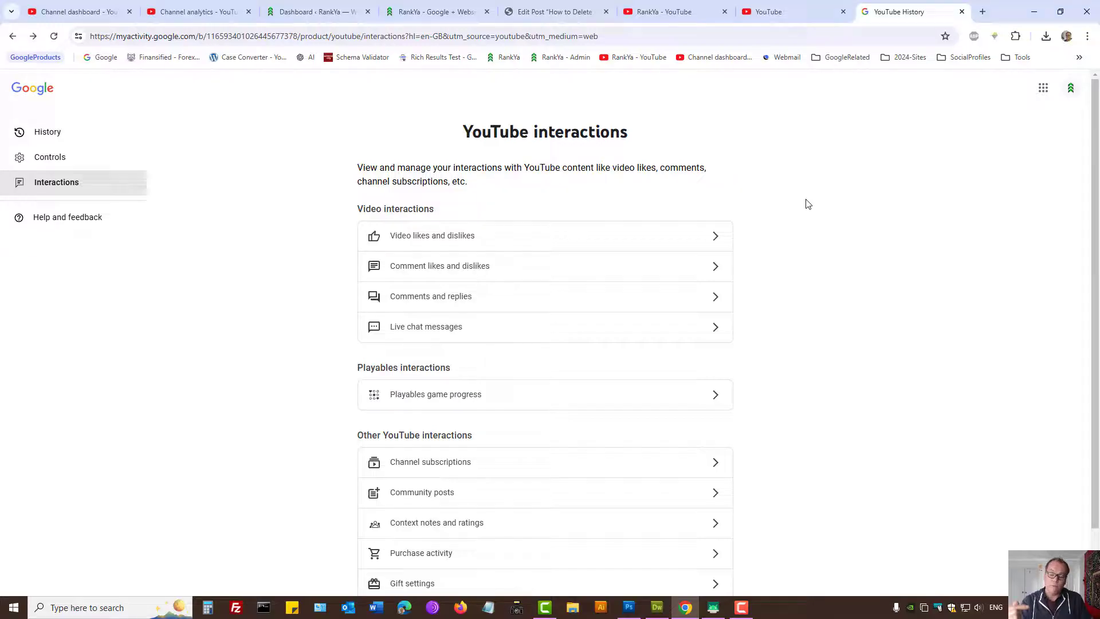
left_click(685, 6)
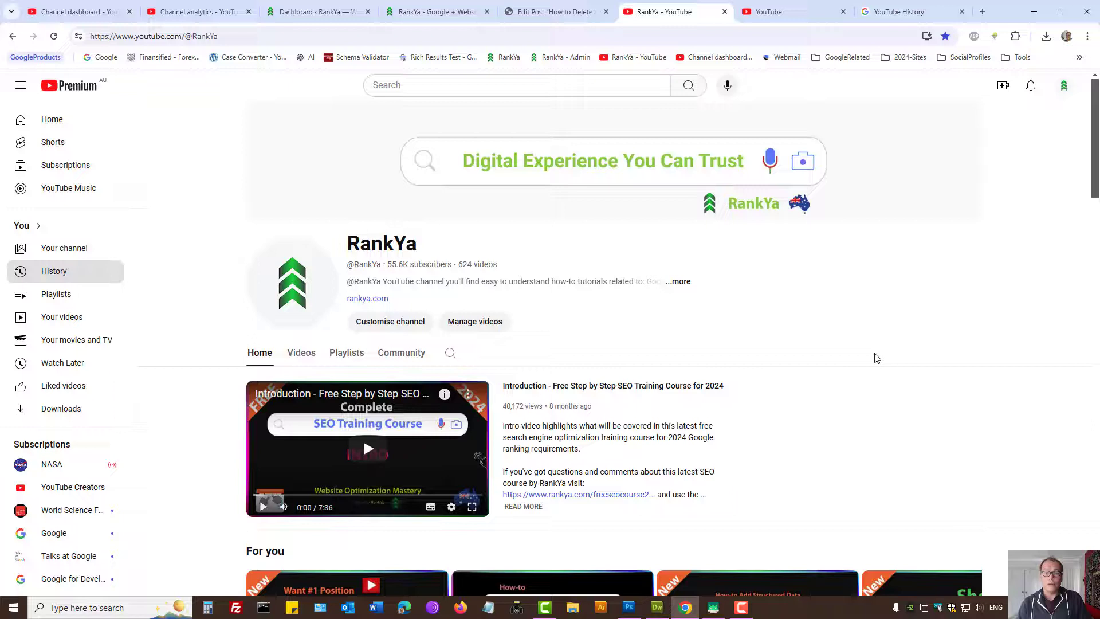